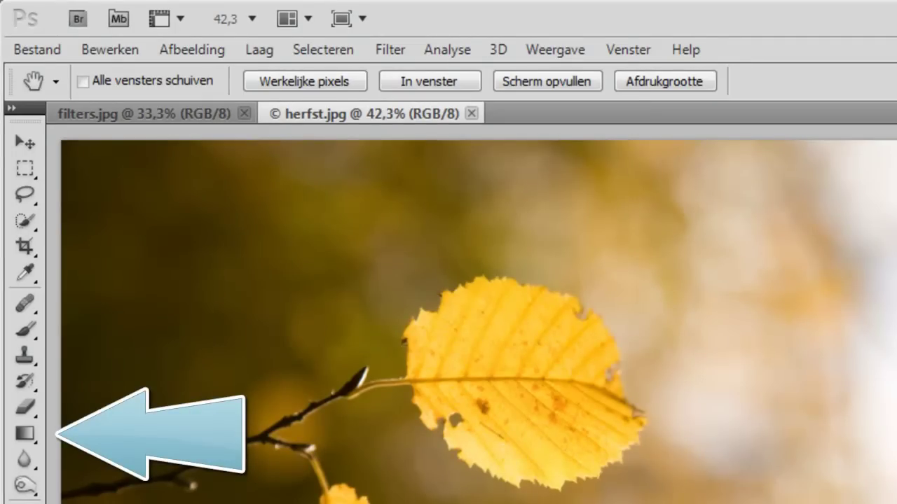
Select the Gradient (Verloop) tool from the Gradient/Paint Bucket flyout in the toolbox
left_click(24, 435)
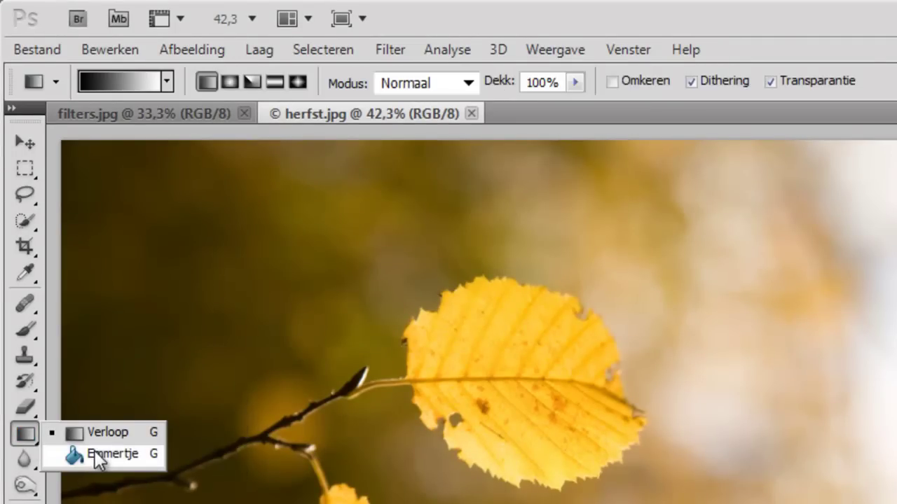
left_click(112, 433)
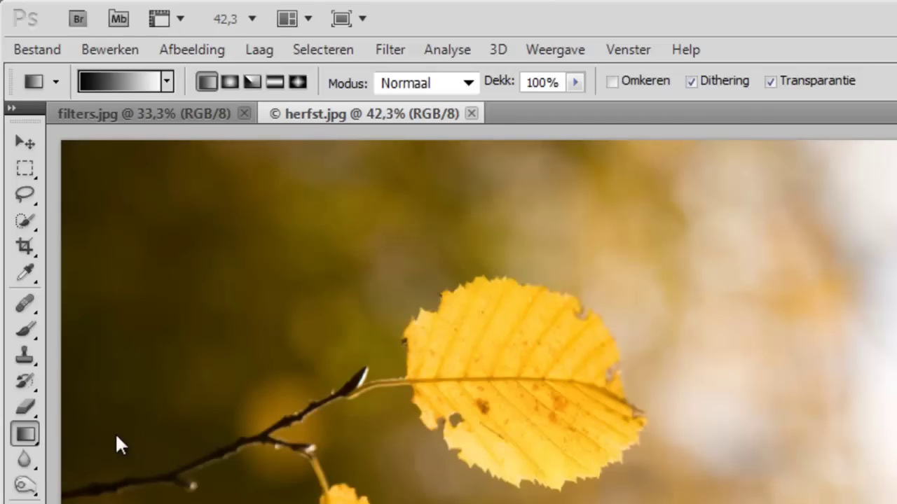
Replace the gradient presets with the Ruisvoorbeelden noise set and pick the Zonsopgang preset
left_click(166, 82)
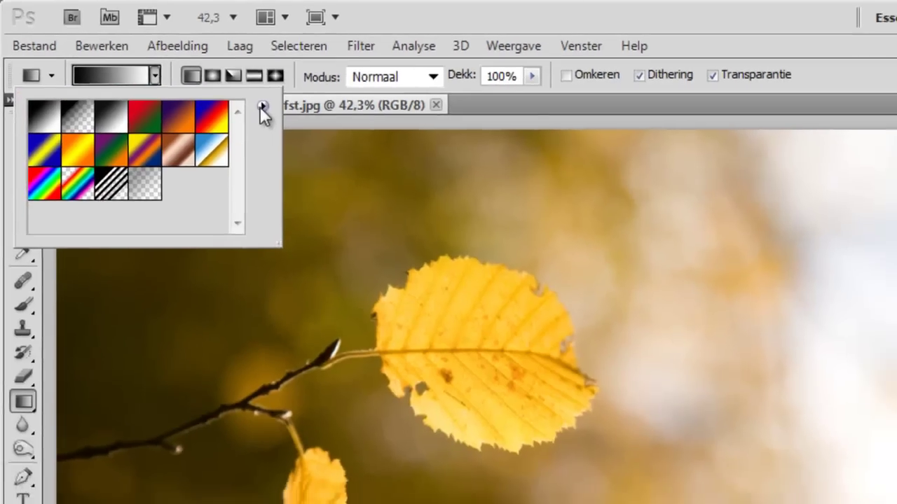
left_click(283, 114)
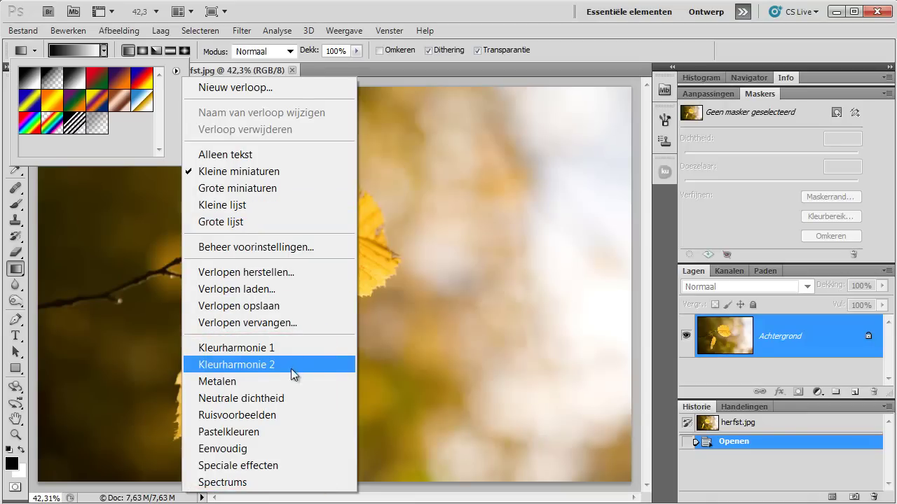
left_click(266, 414)
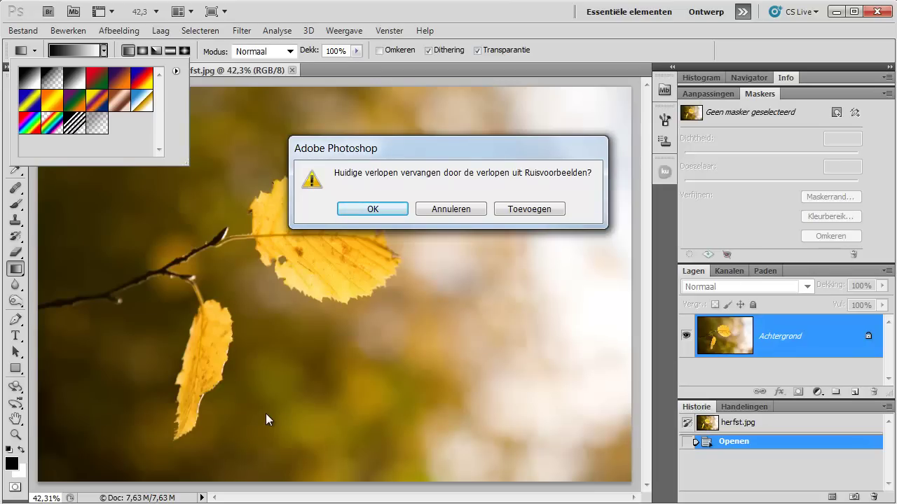
left_click(370, 209)
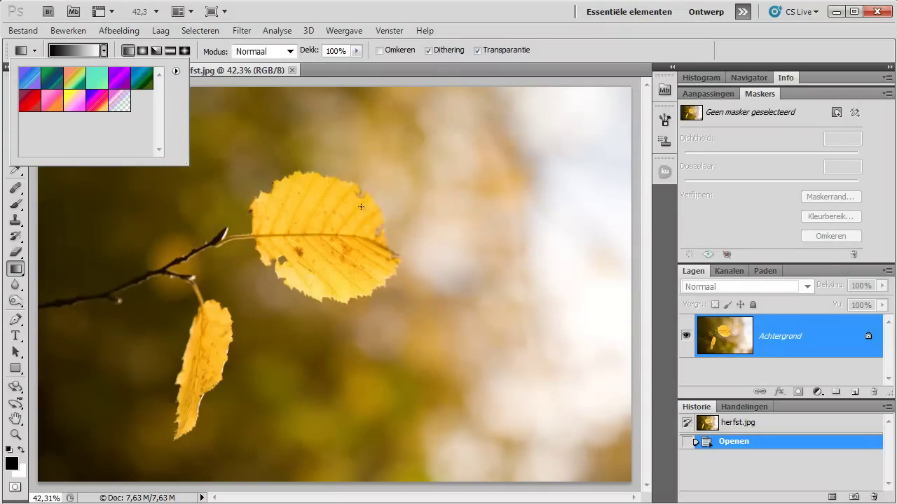
left_click(79, 82)
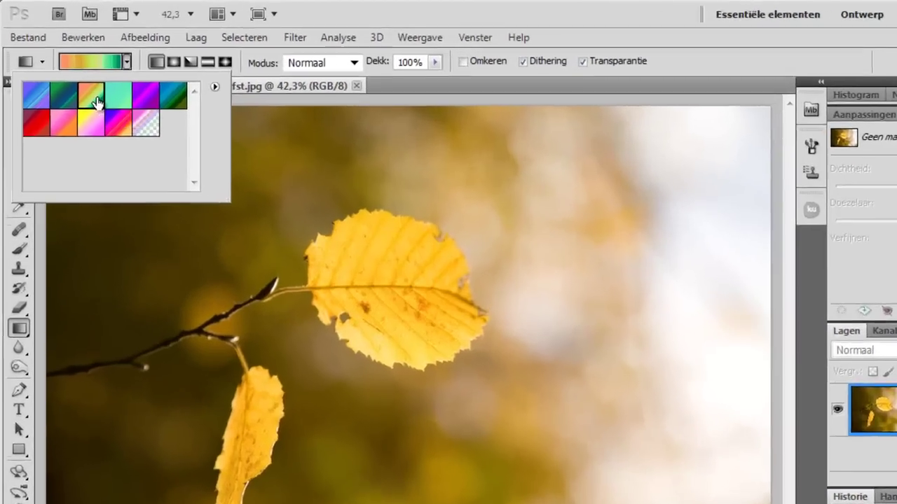
double_click(78, 82)
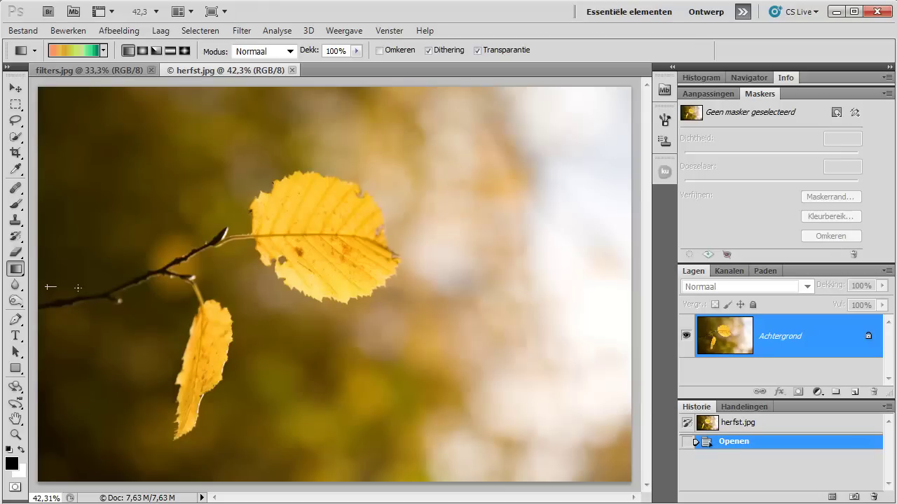
Draw a linear Zonsopgang gradient across the canvas, then redraw it short for a sharp split
left_click_drag(78, 288, 599, 282)
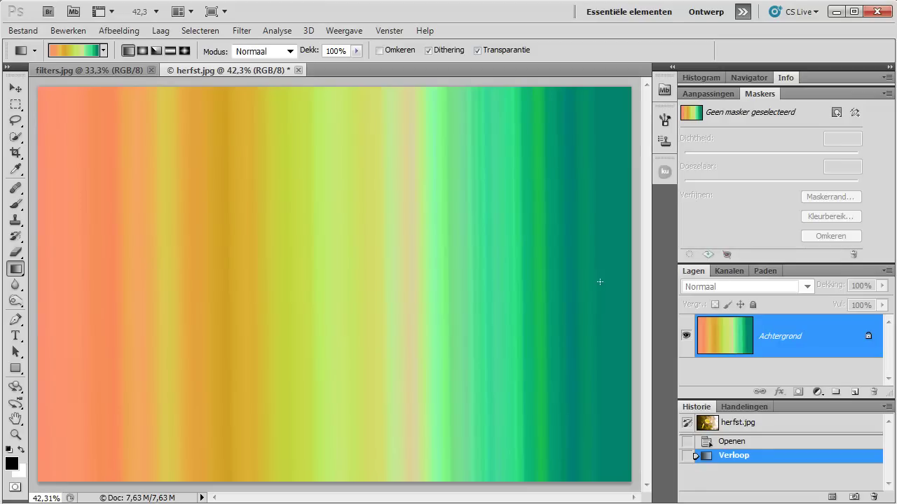
left_click_drag(267, 284, 290, 284)
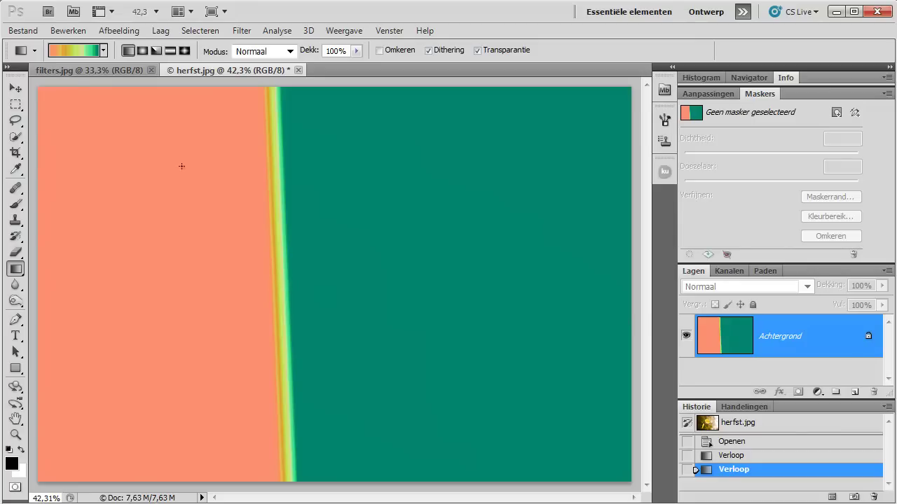
Draw three radial gradients, then an angle gradient radiating from the upper left
left_click(142, 51)
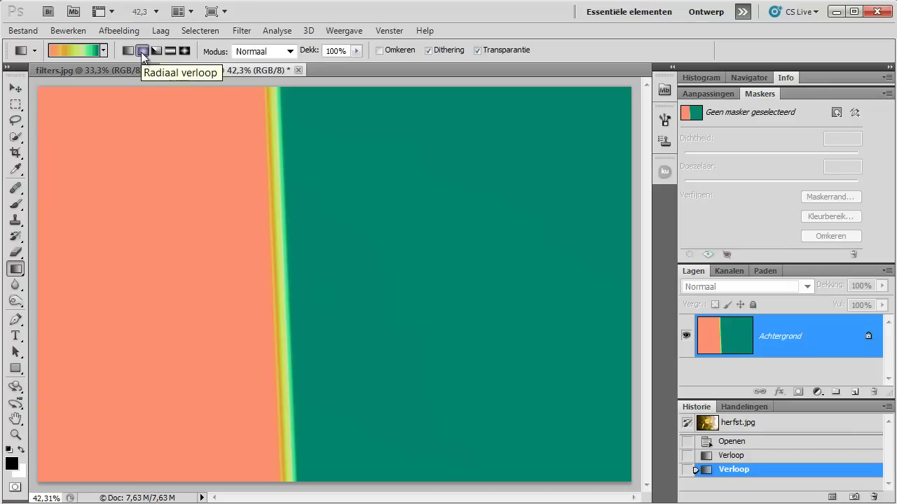
left_click_drag(142, 237, 310, 247)
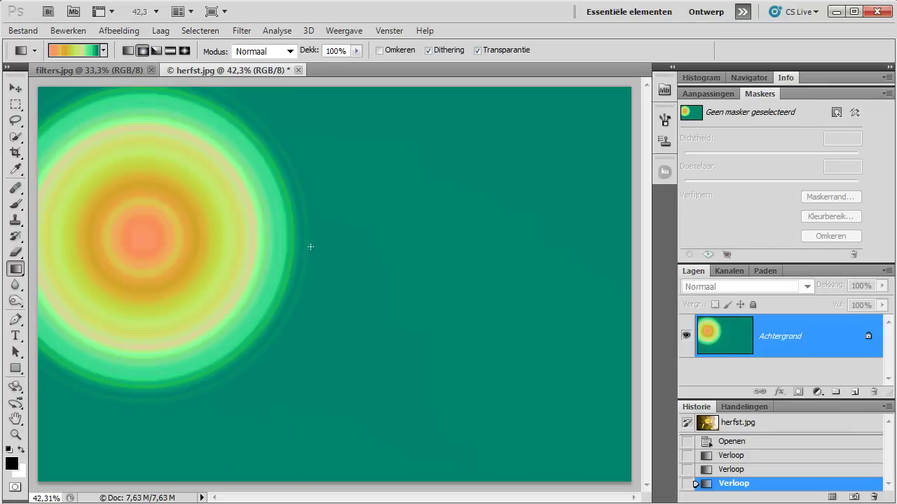
left_click_drag(60, 144, 531, 220)
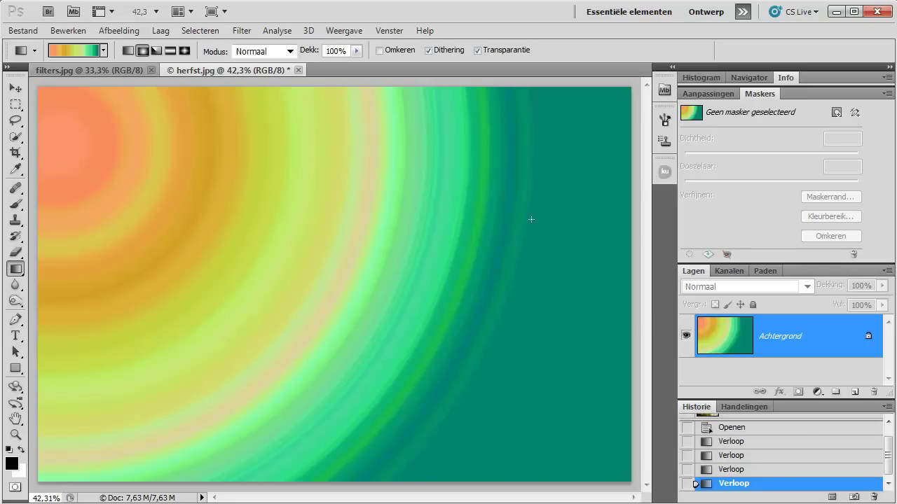
left_click_drag(233, 199, 263, 204)
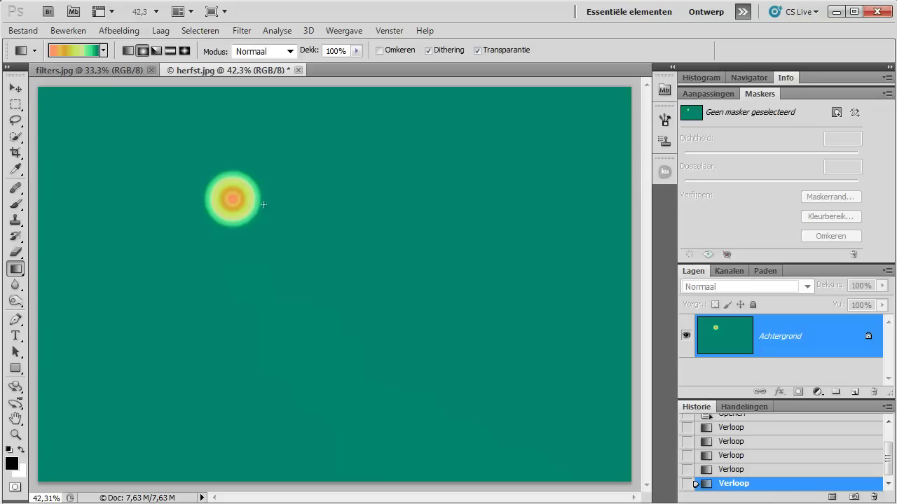
left_click(156, 52)
left_click_drag(147, 199, 435, 306)
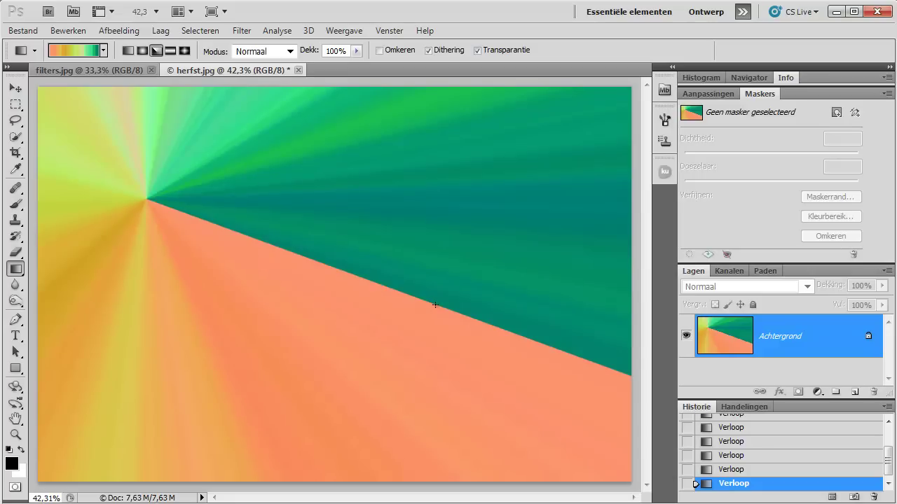
Draw reflected gradients down the canvas, ending with a narrow horizontal band
left_click(172, 51)
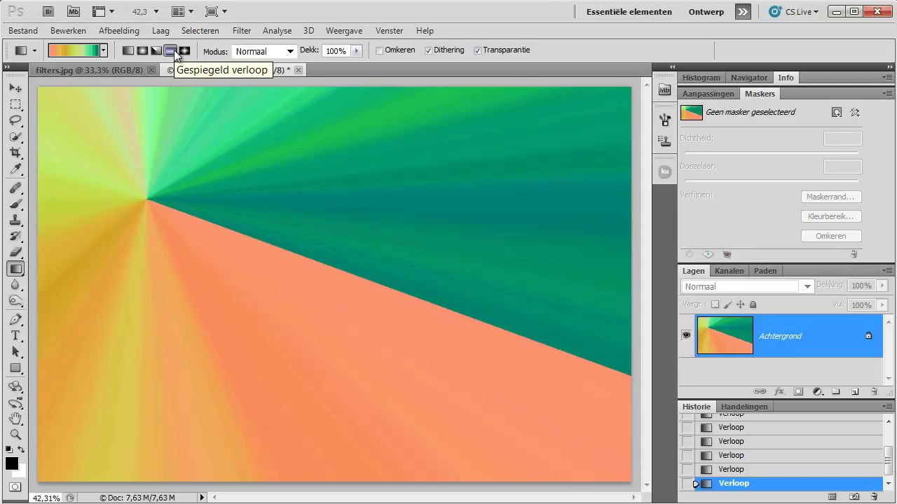
left_click_drag(263, 146, 264, 310)
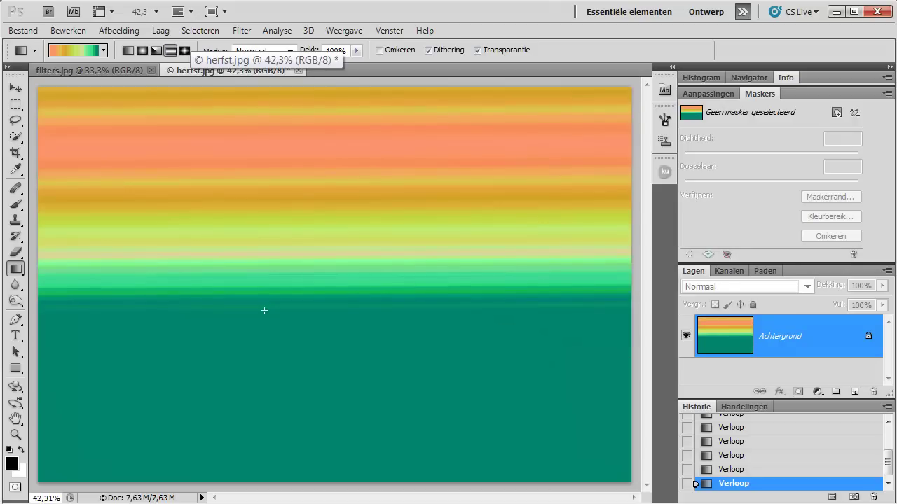
left_click_drag(265, 274, 264, 317)
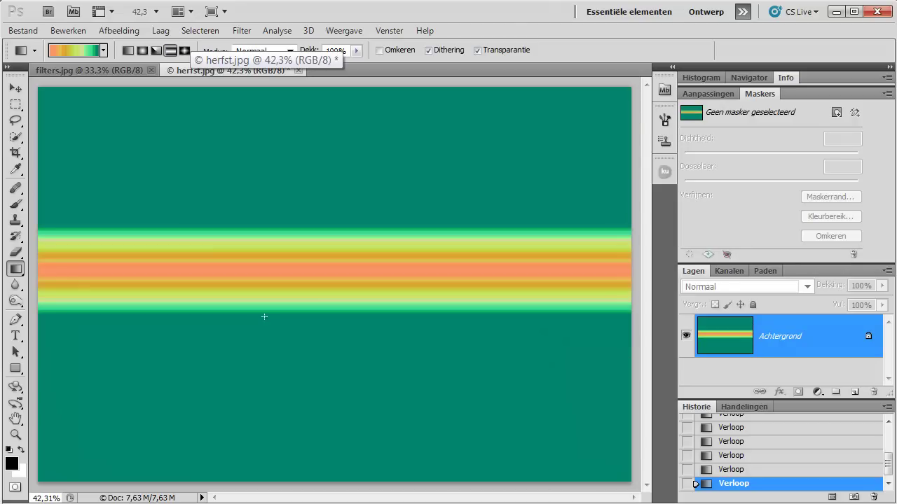
Draw diamond gradients, ending with a large one centred near the bottom left
left_click(185, 50)
left_click_drag(167, 162, 370, 328)
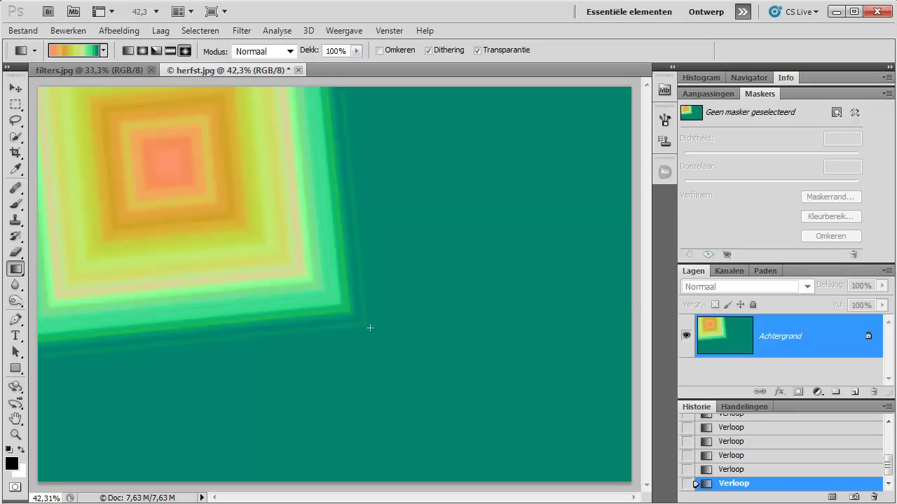
left_click_drag(82, 465, 232, 374)
left_click(258, 349)
left_click_drag(147, 418, 371, 246)
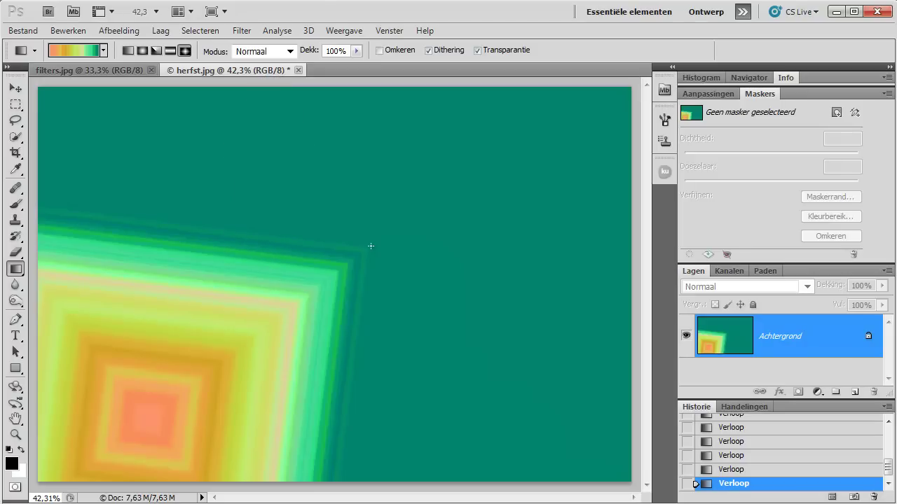
Set the gradient blend mode (Modus) to Puntlicht
left_click(293, 53)
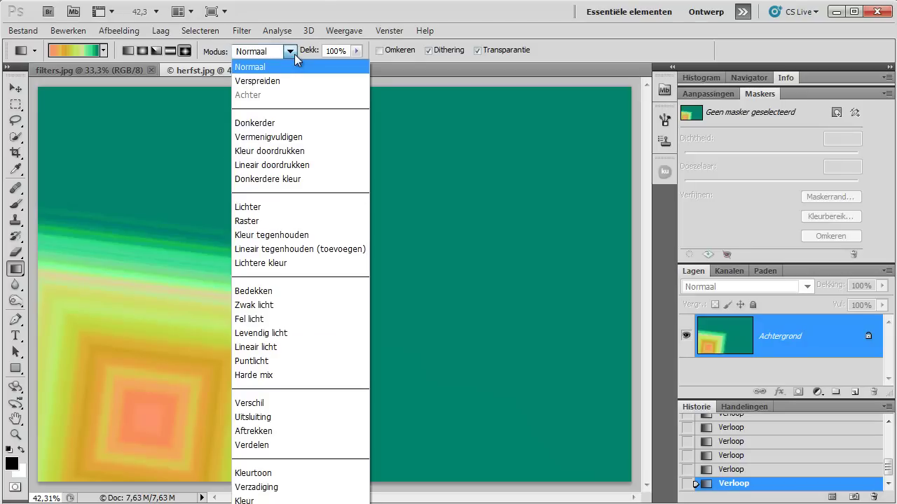
left_click(285, 361)
left_click_drag(888, 470, 888, 468)
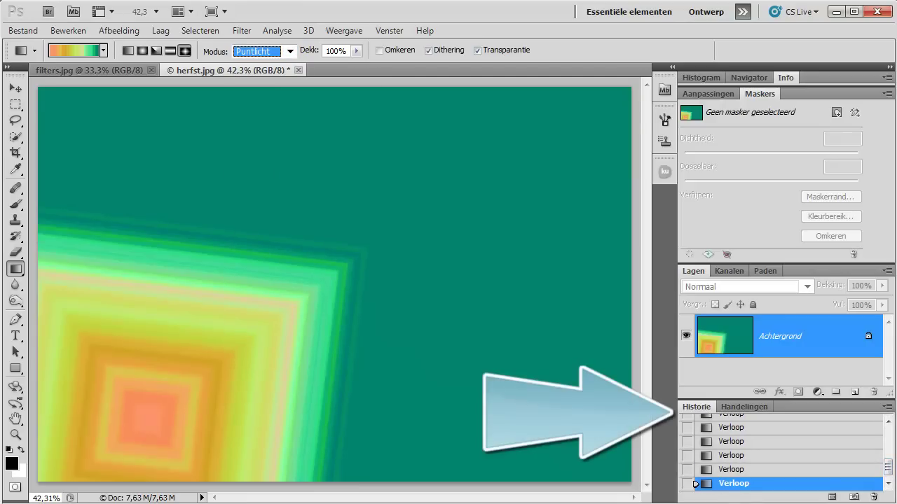
left_click_drag(888, 468, 889, 431)
Revert to the herfst.jpg snapshot, test a green-tinting Puntlicht diamond gradient, then revert again
left_click(724, 423)
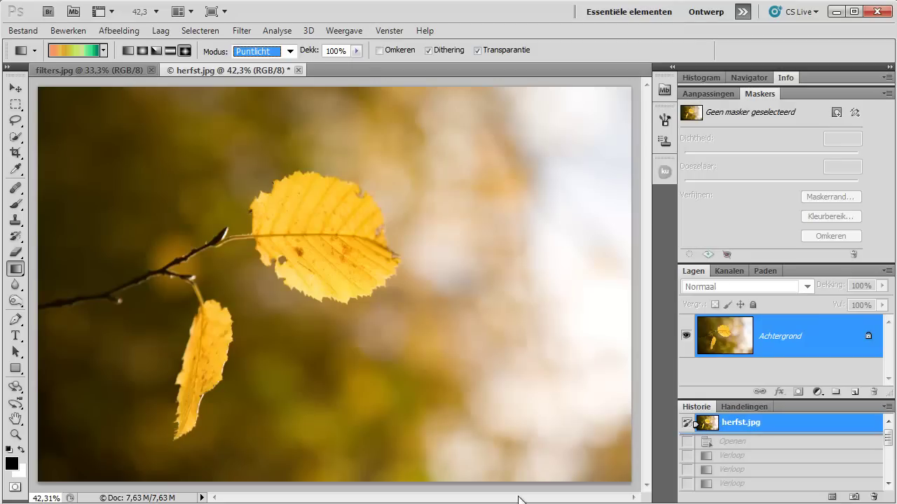
left_click_drag(74, 429, 323, 300)
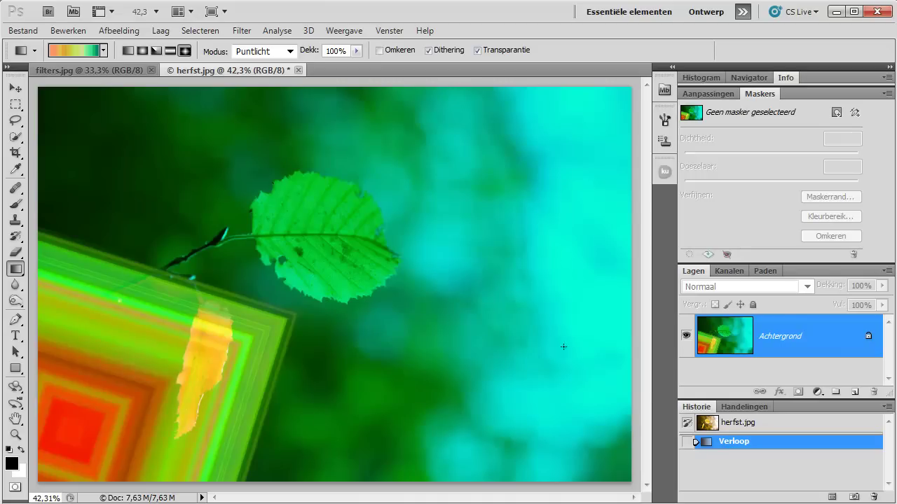
left_click(722, 423)
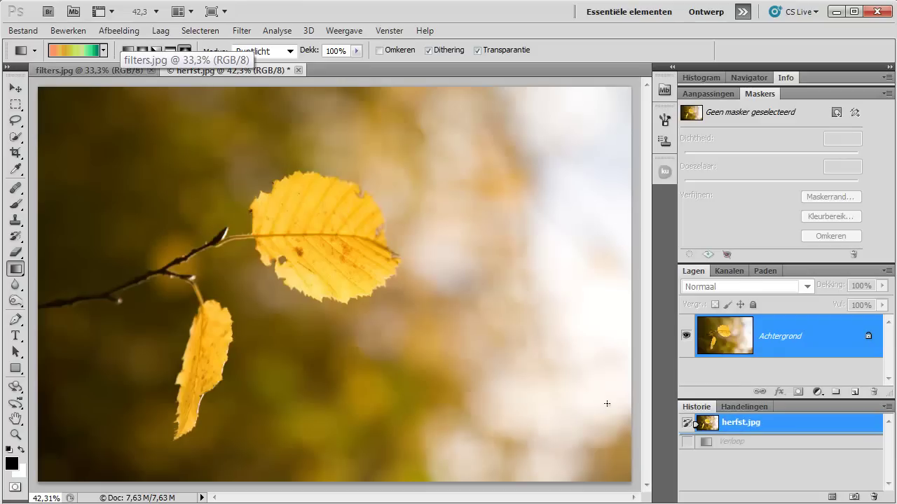
Restore the default gradient presets with Verlopen herstellen and switch to the filters.jpg document
left_click(102, 50)
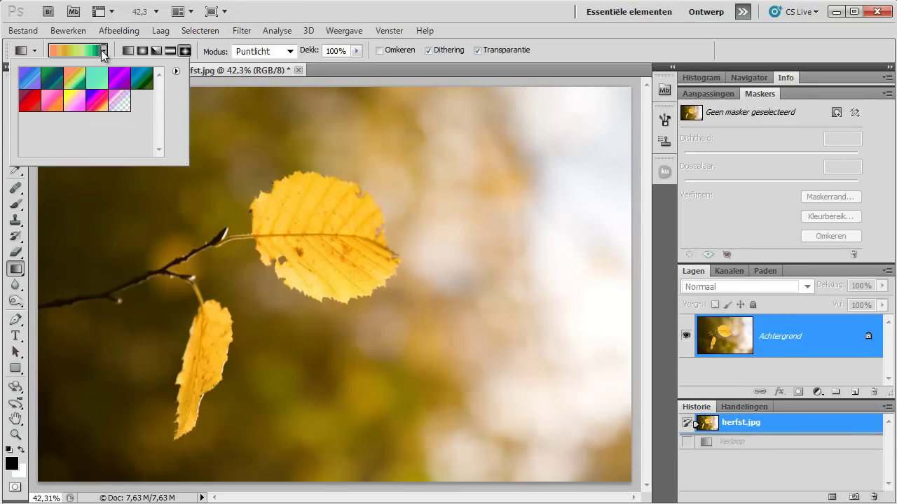
left_click(174, 72)
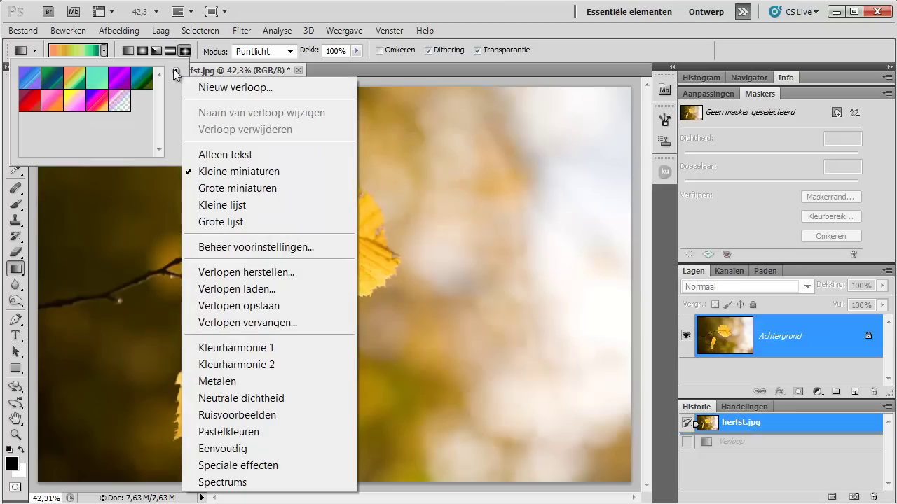
left_click(271, 276)
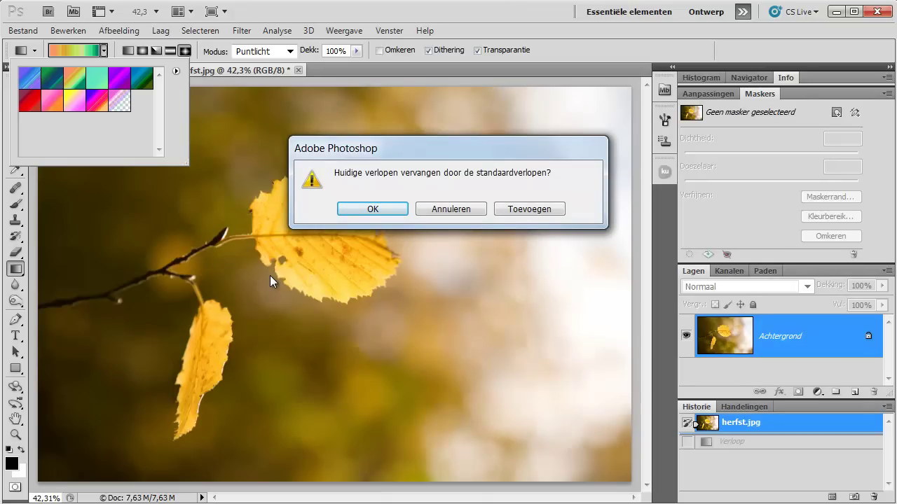
left_click(359, 206)
left_click(334, 74)
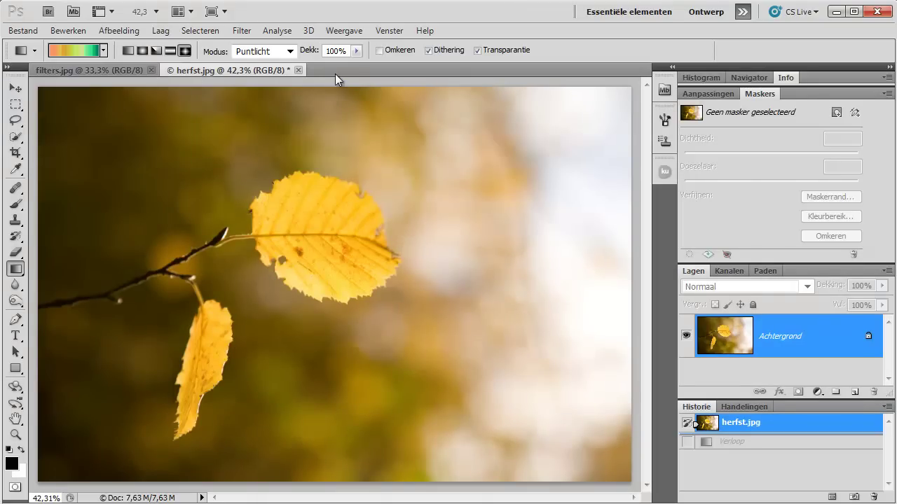
left_click(90, 71)
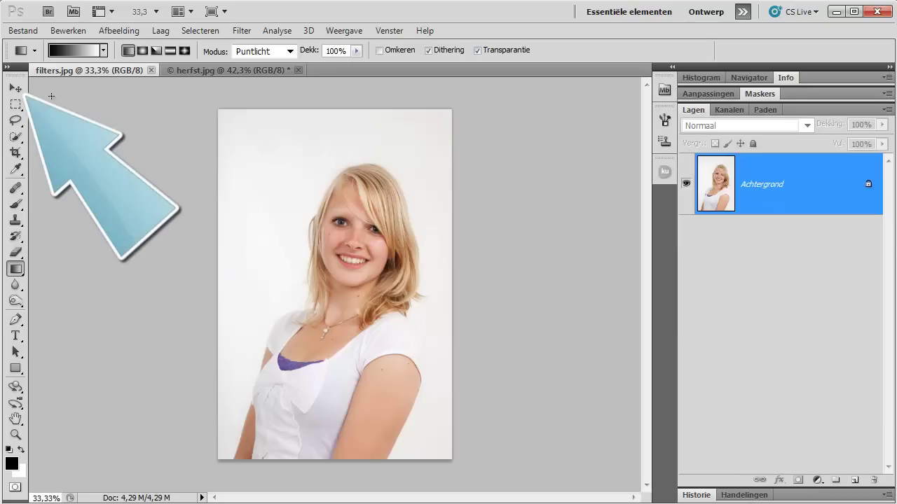
Drag the portrait with the Move tool from filters.jpg into herfst.jpg as layer Laag 1
left_click(18, 90)
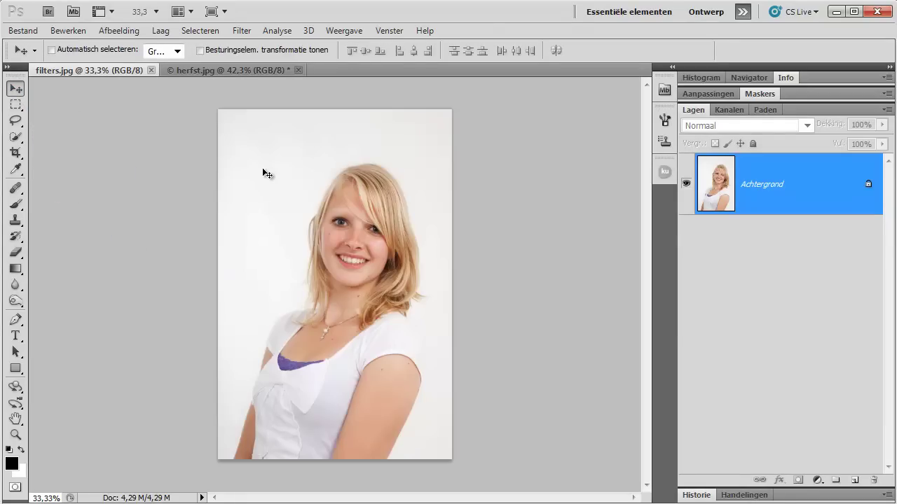
left_click(210, 72)
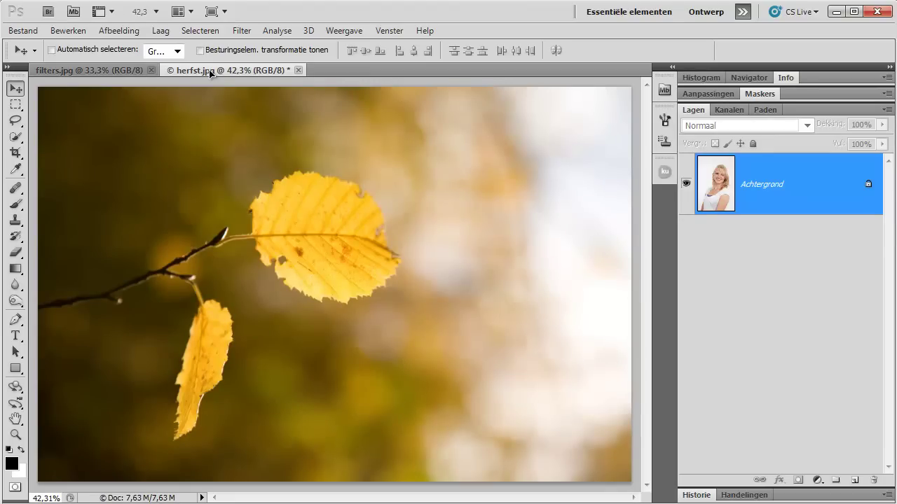
left_click_drag(224, 97, 228, 102)
mouse_move(277, 146)
left_mouse_down()
mouse_move(384, 224)
mouse_move(396, 179)
mouse_move(405, 181)
left_mouse_up()
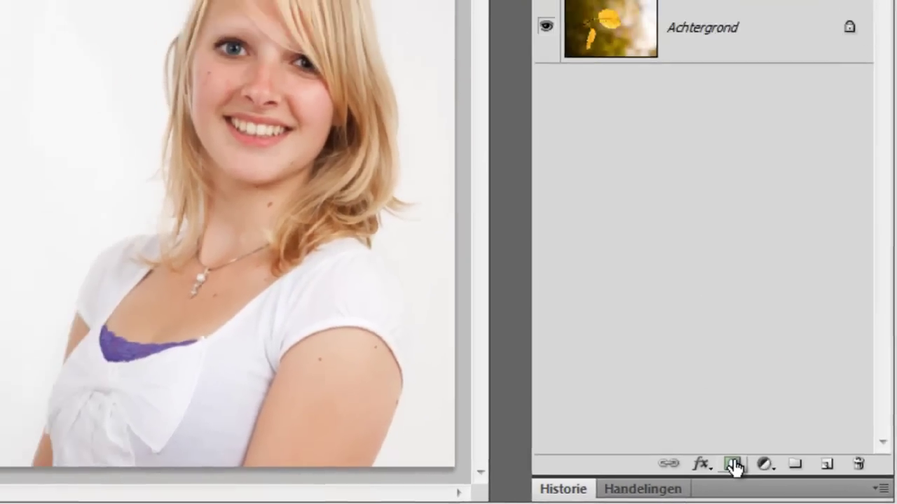
Add a layer mask to Laag 1 and drag a black-to-white gradient from the leaves across her face
left_click(733, 466)
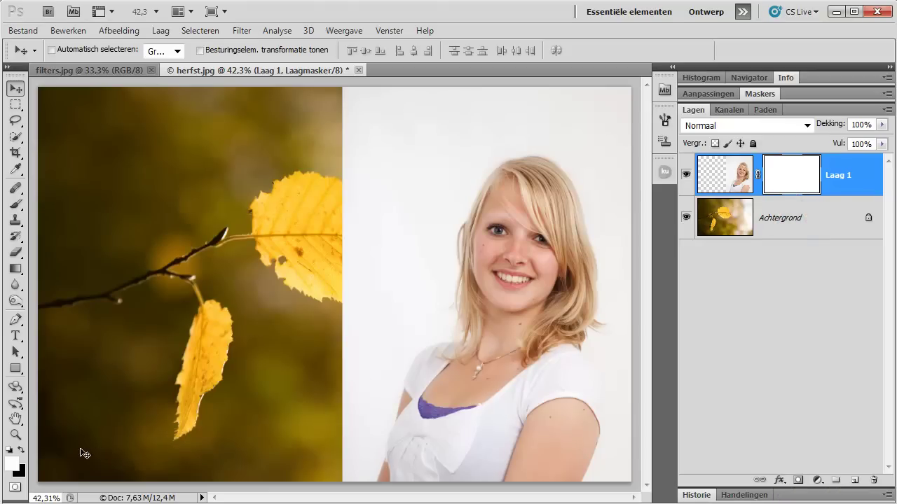
left_click(22, 449)
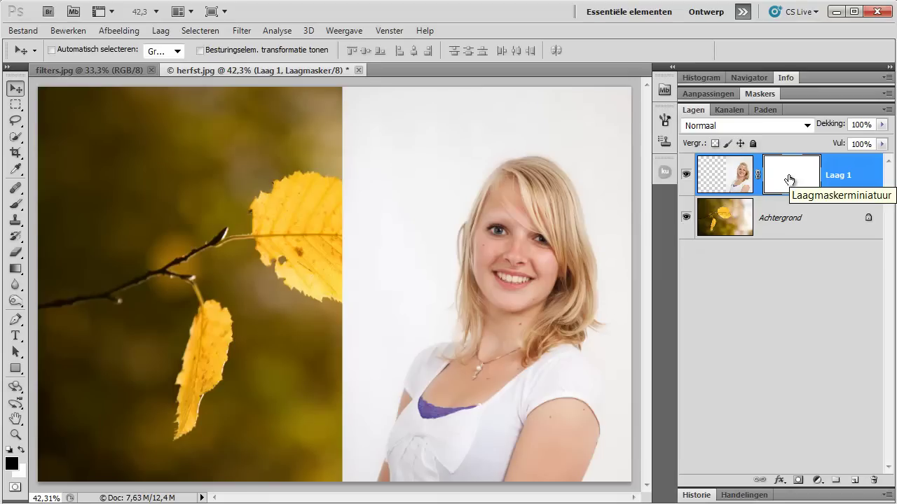
left_click(17, 270)
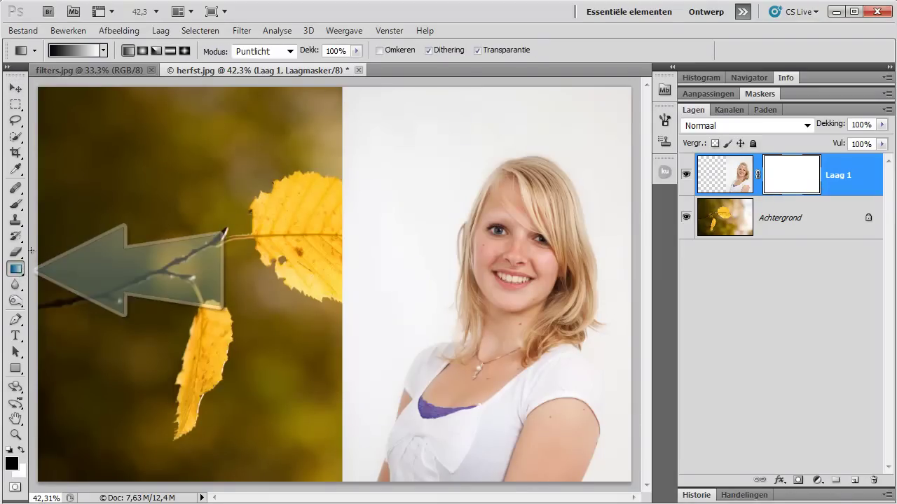
left_click(104, 50)
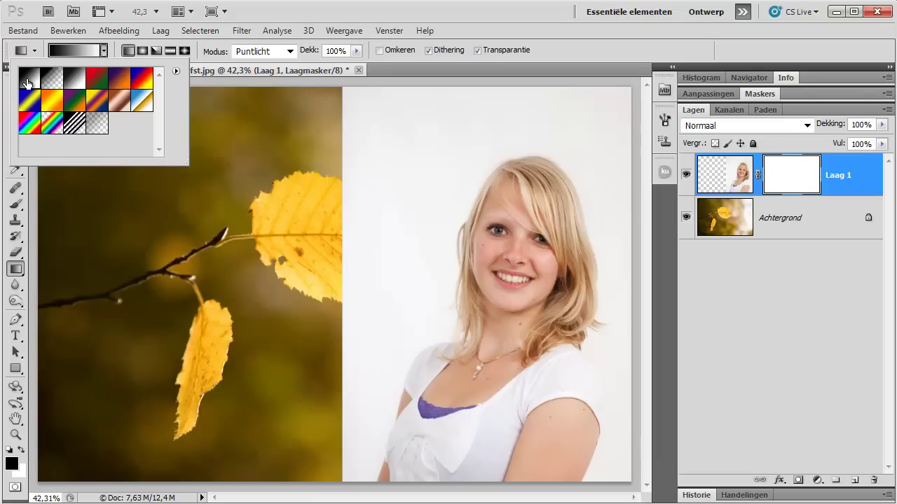
double_click(27, 82)
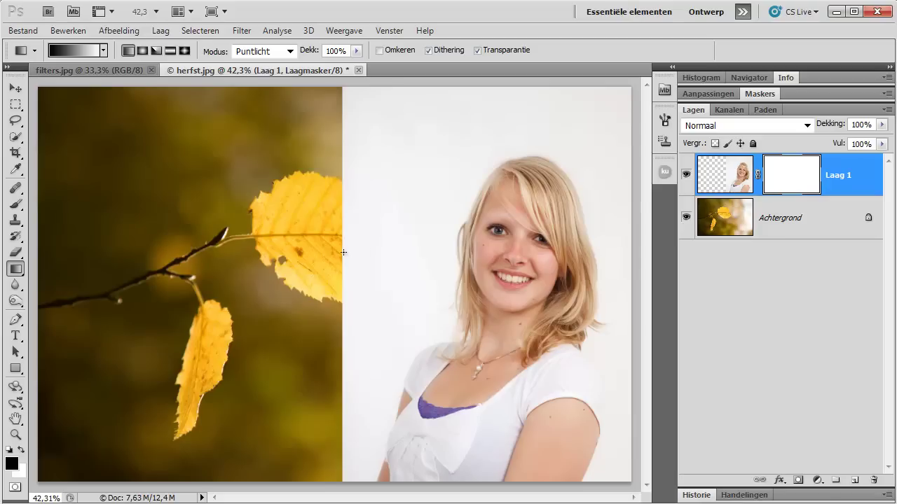
mouse_move(343, 253)
left_mouse_down()
mouse_move(591, 259)
mouse_move(583, 253)
left_mouse_up()
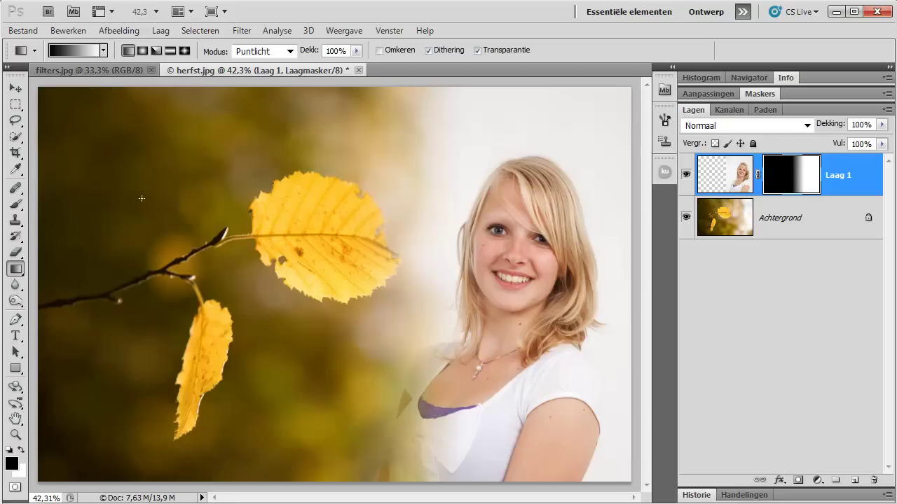
With a 400 px, 0% hardness brush, paint white on the mask over her face and shirt
left_click(16, 204)
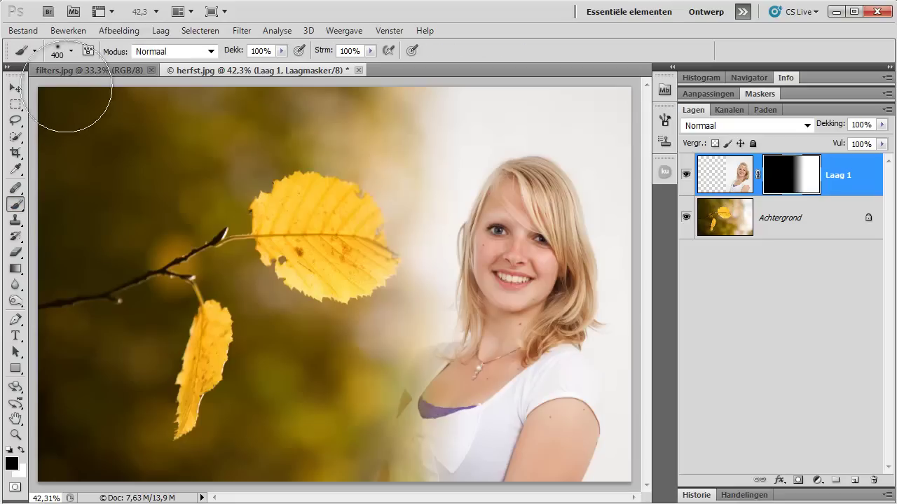
left_click(71, 51)
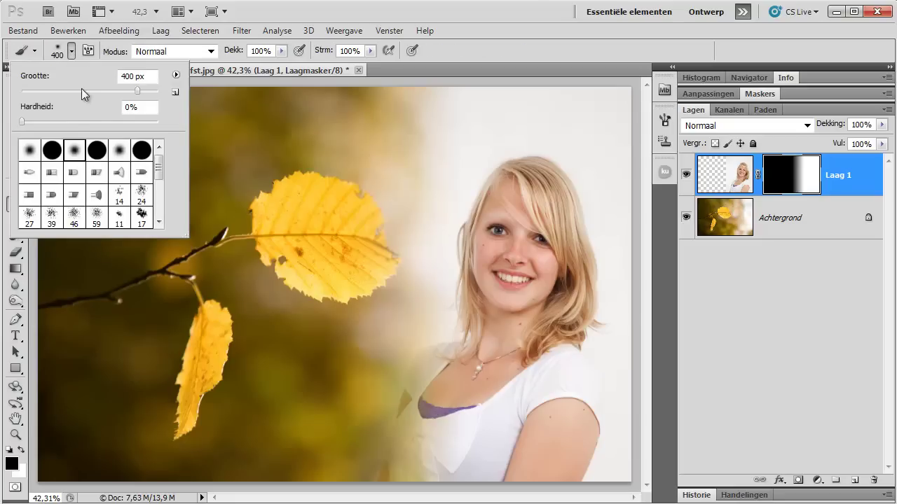
left_click(70, 51)
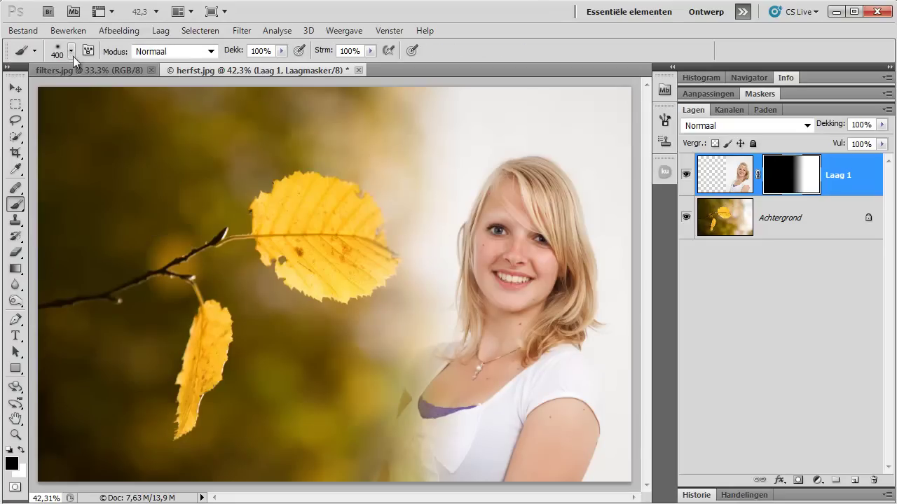
left_click(22, 450)
mouse_move(389, 337)
left_mouse_down()
mouse_move(475, 258)
mouse_move(499, 341)
left_mouse_up()
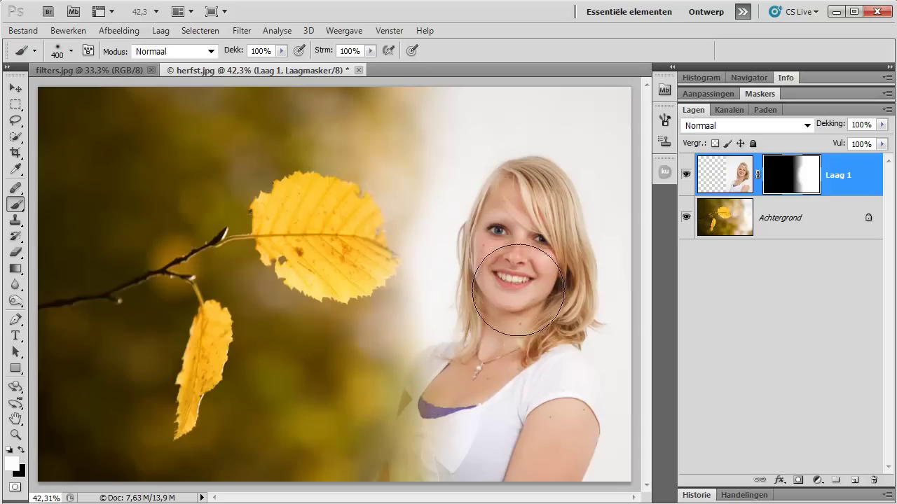
left_click_drag(465, 451, 400, 468)
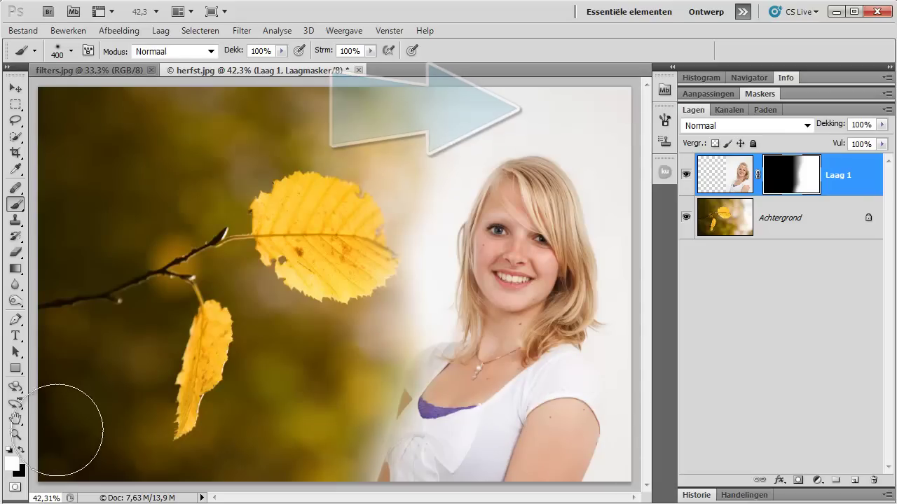
Paint black on the mask over the white backdrop at the top and right
left_click(23, 451)
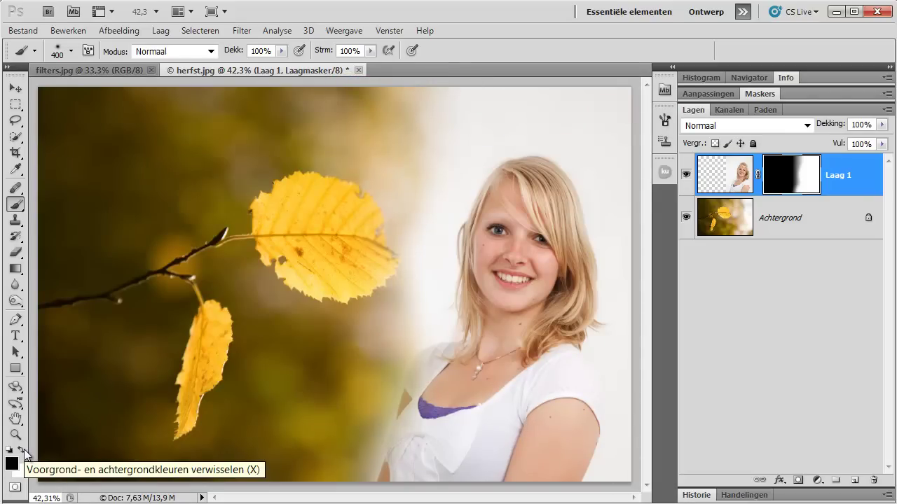
left_click_drag(385, 116, 604, 114)
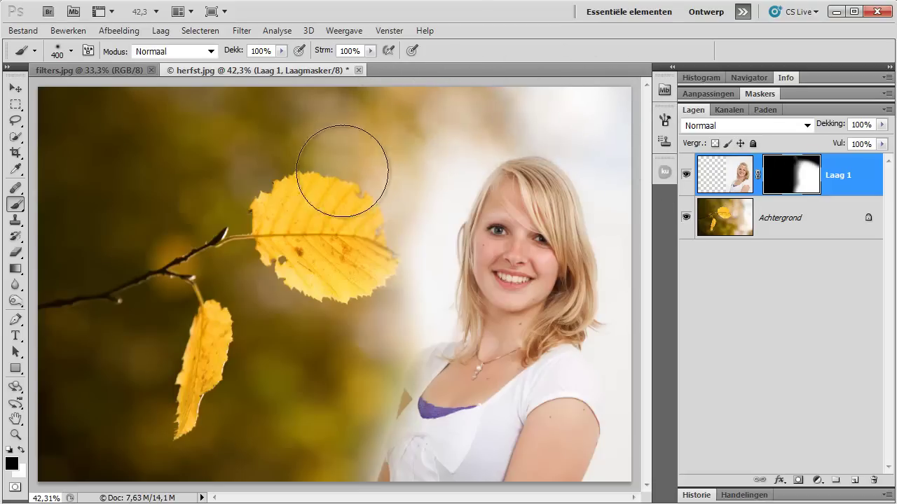
left_click_drag(620, 456, 611, 480)
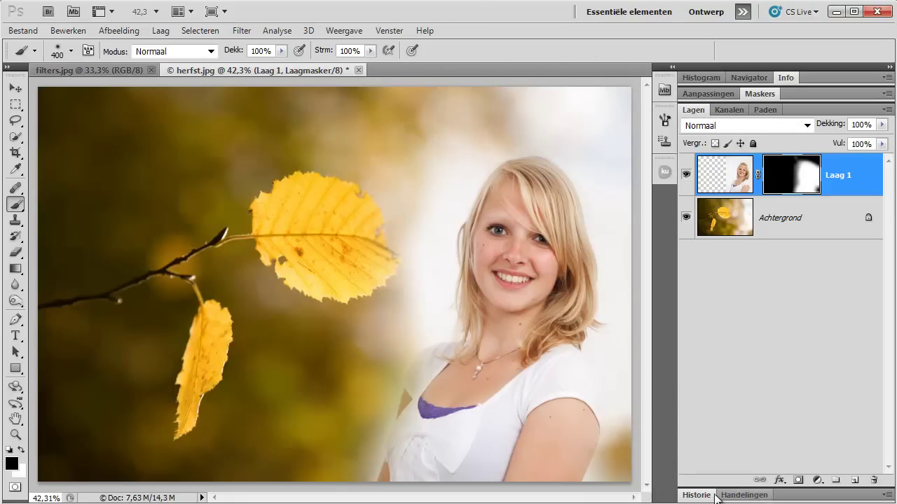
left_click(617, 226)
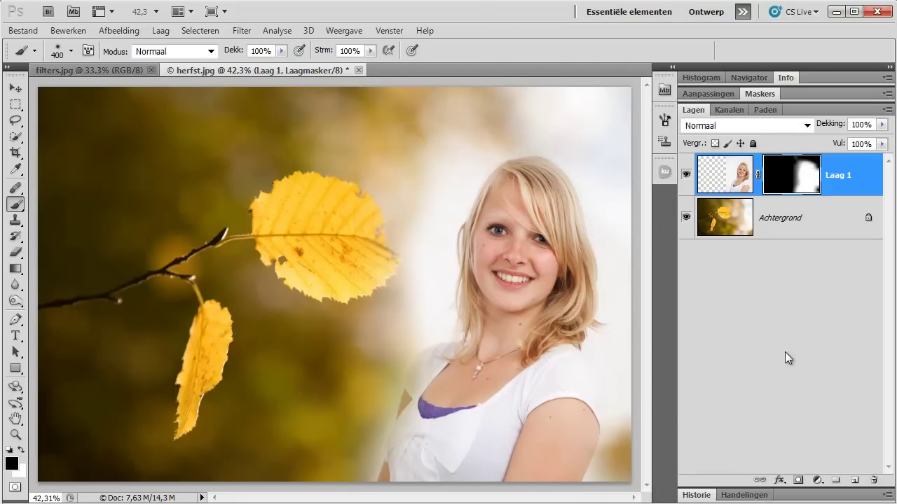